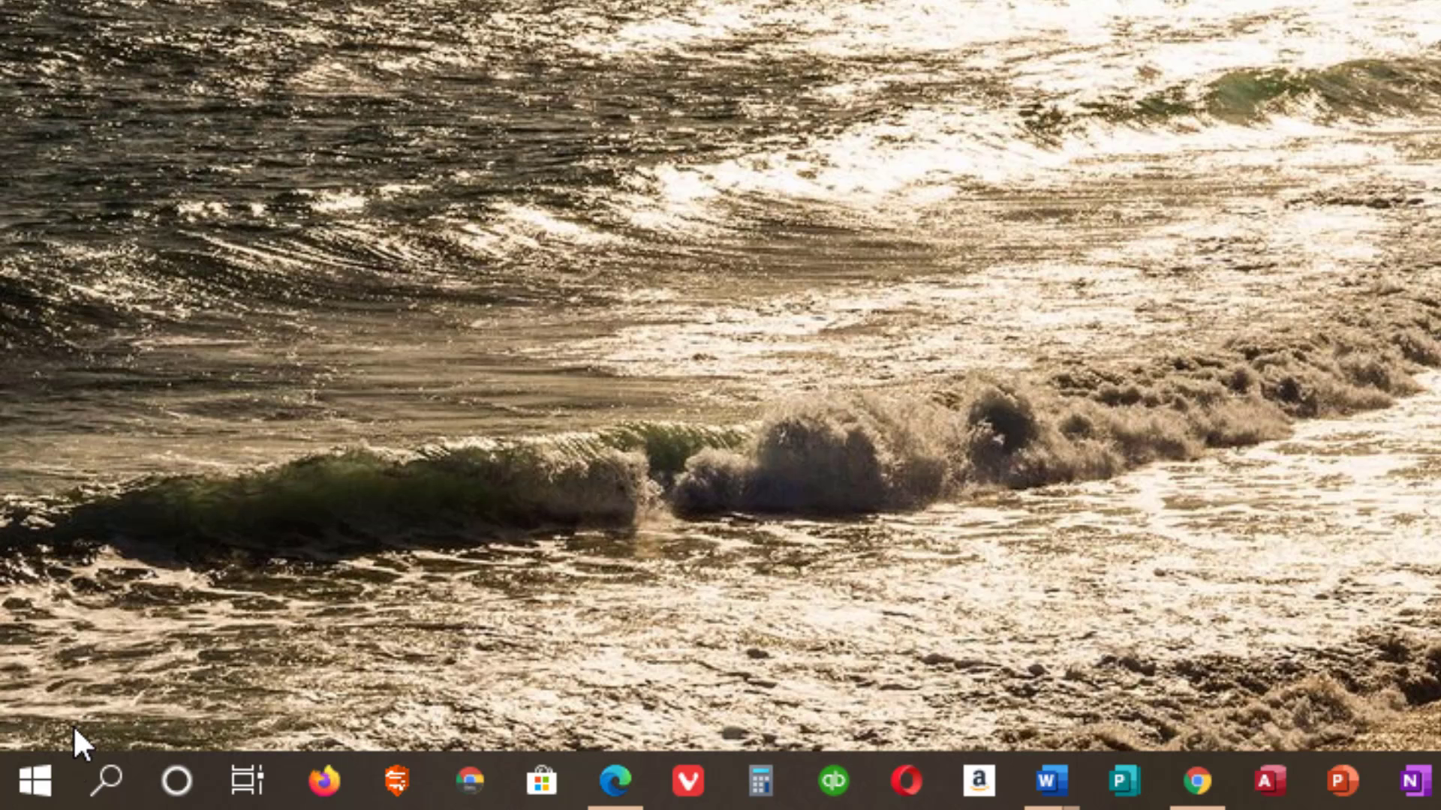
Step: Open Windows Settings and search 'printer' to reach the Printers & scanners page
{"action": "left_click", "coordinate": [37, 784]}
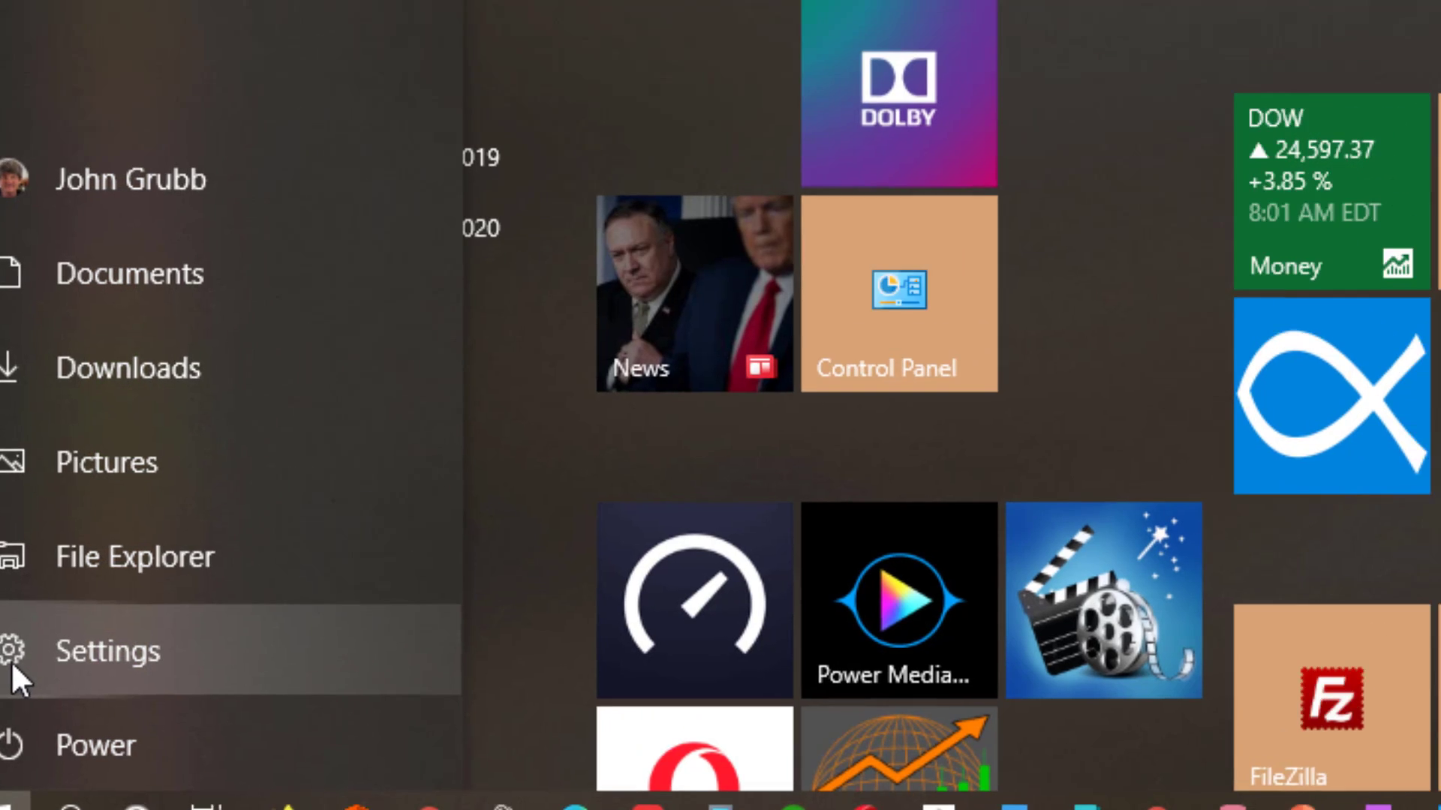
{"action": "left_click", "coordinate": [53, 627]}
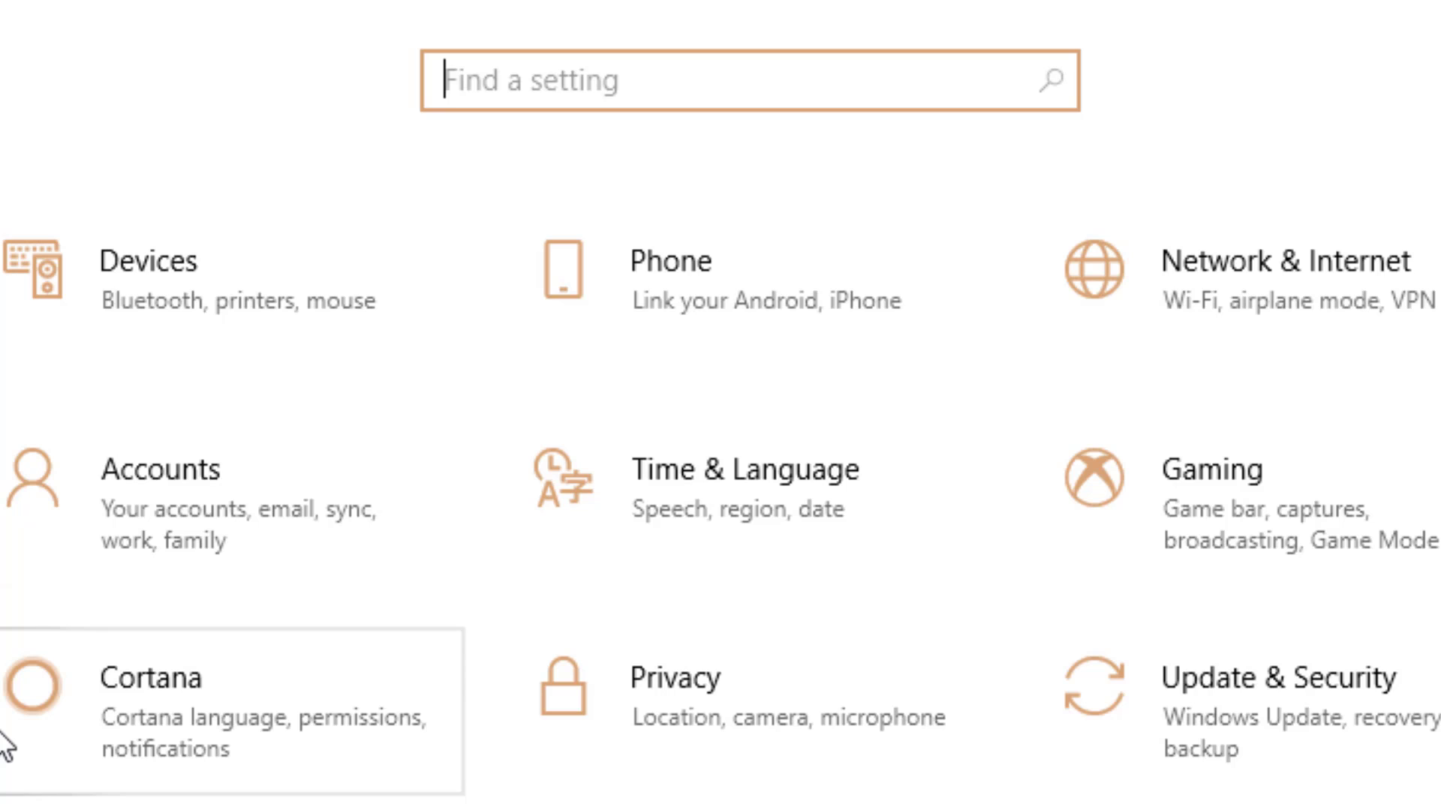
{"action": "type", "text": "printer"}
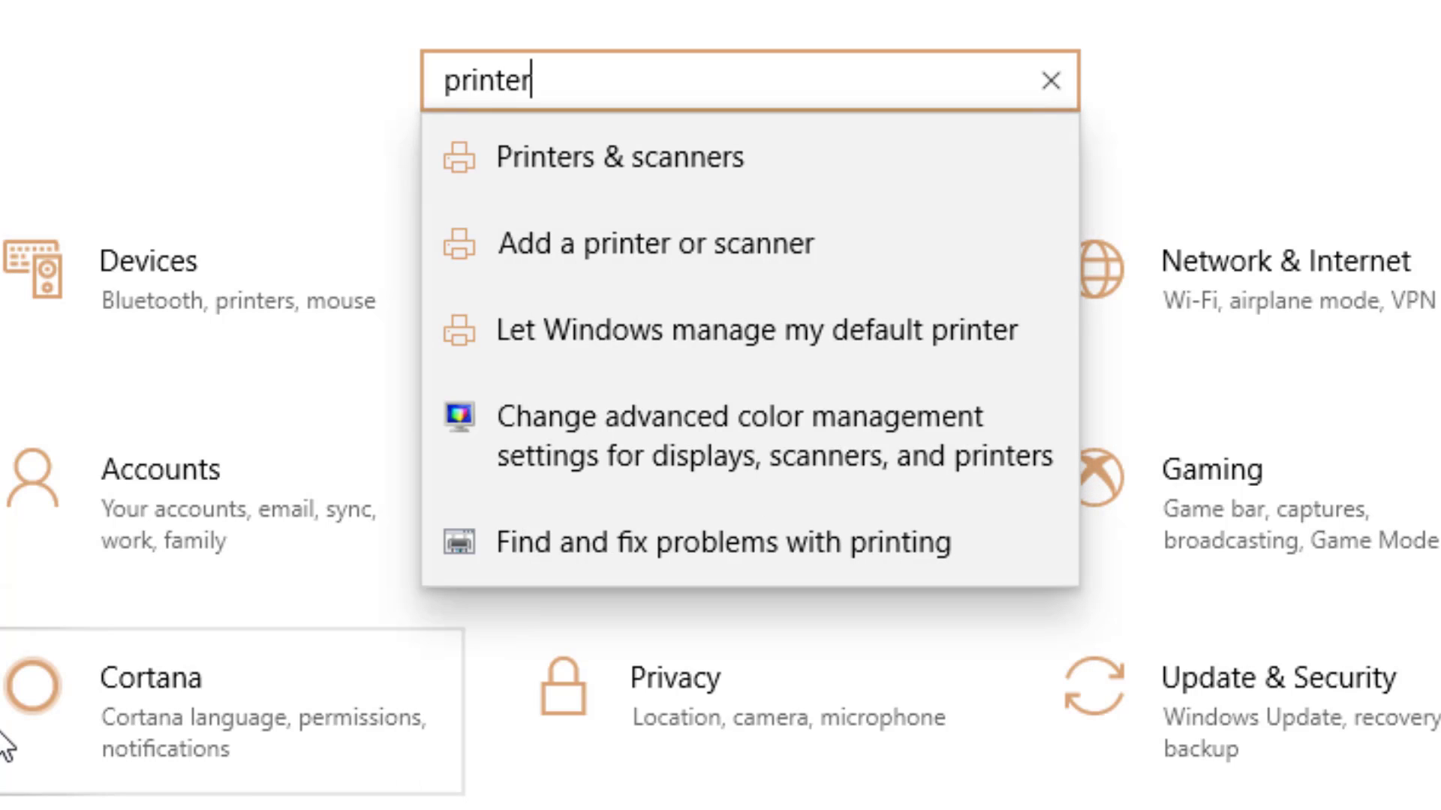
{"action": "left_click", "coordinate": [677, 154]}
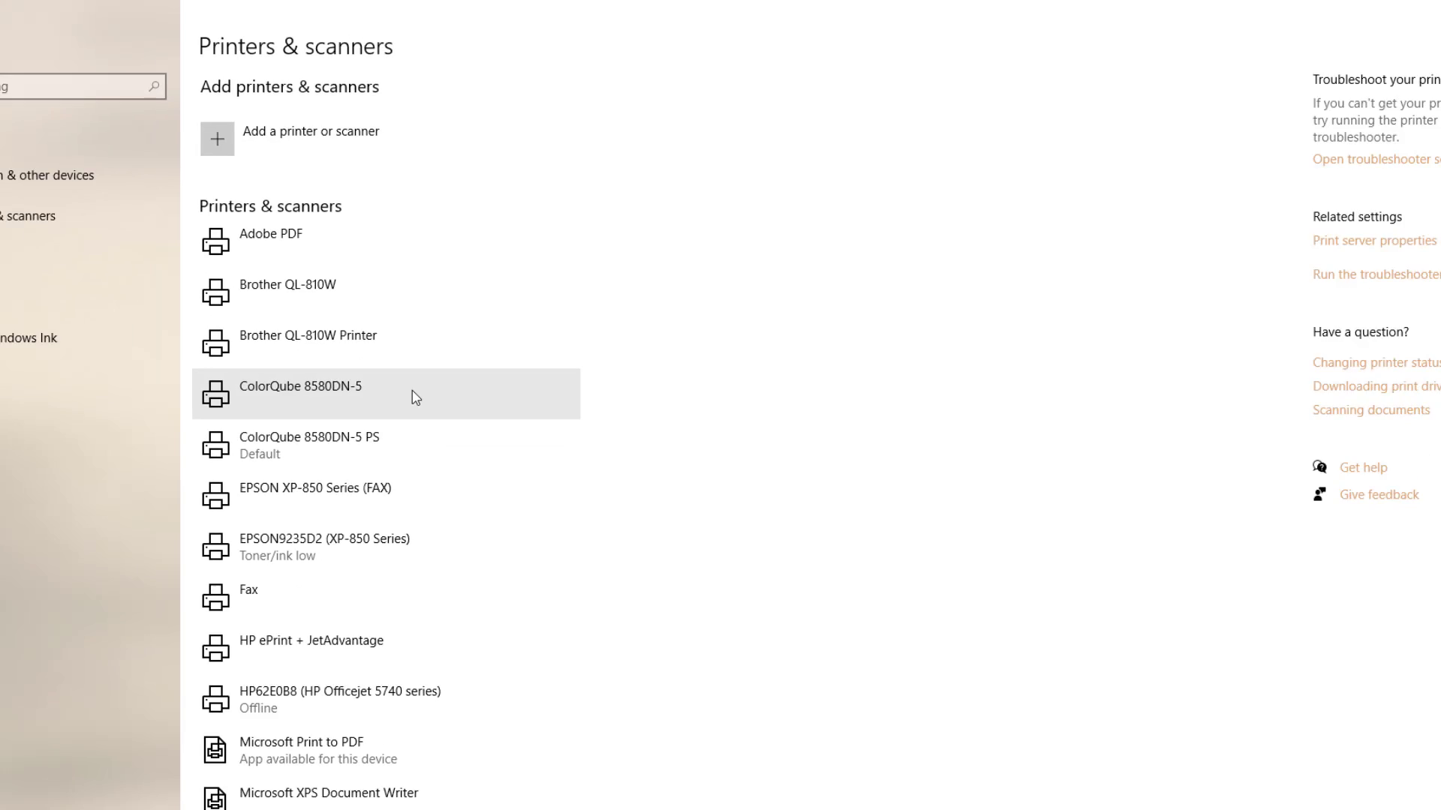
Step: Open the Xerox Phaser 3260 print queue with its four stuck documents
{"action": "scroll", "coordinate": [417, 397], "scroll_direction": "down", "scroll_amount": 5}
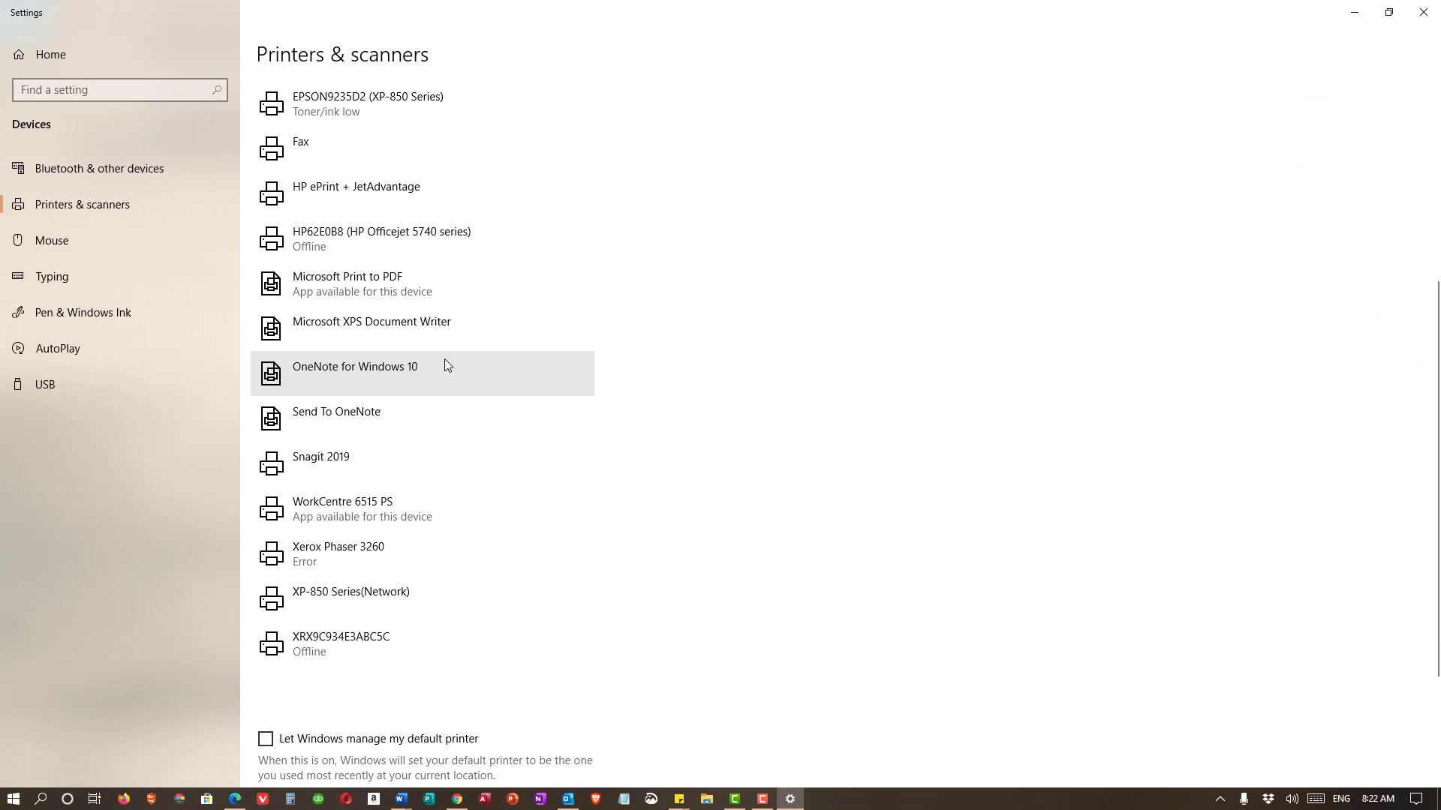
{"action": "scroll", "coordinate": [444, 362], "scroll_direction": "down", "scroll_amount": 3}
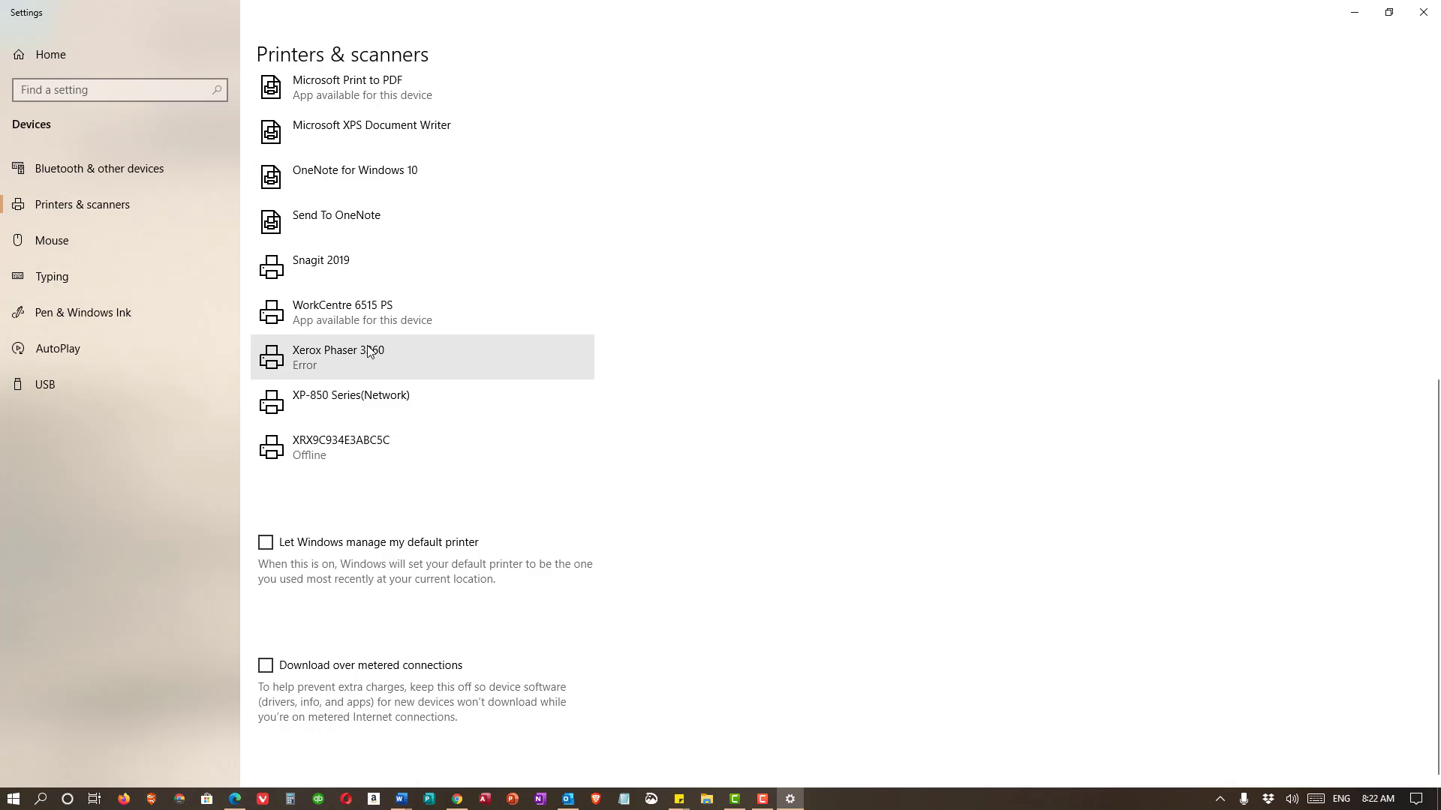
{"action": "left_click", "coordinate": [355, 349]}
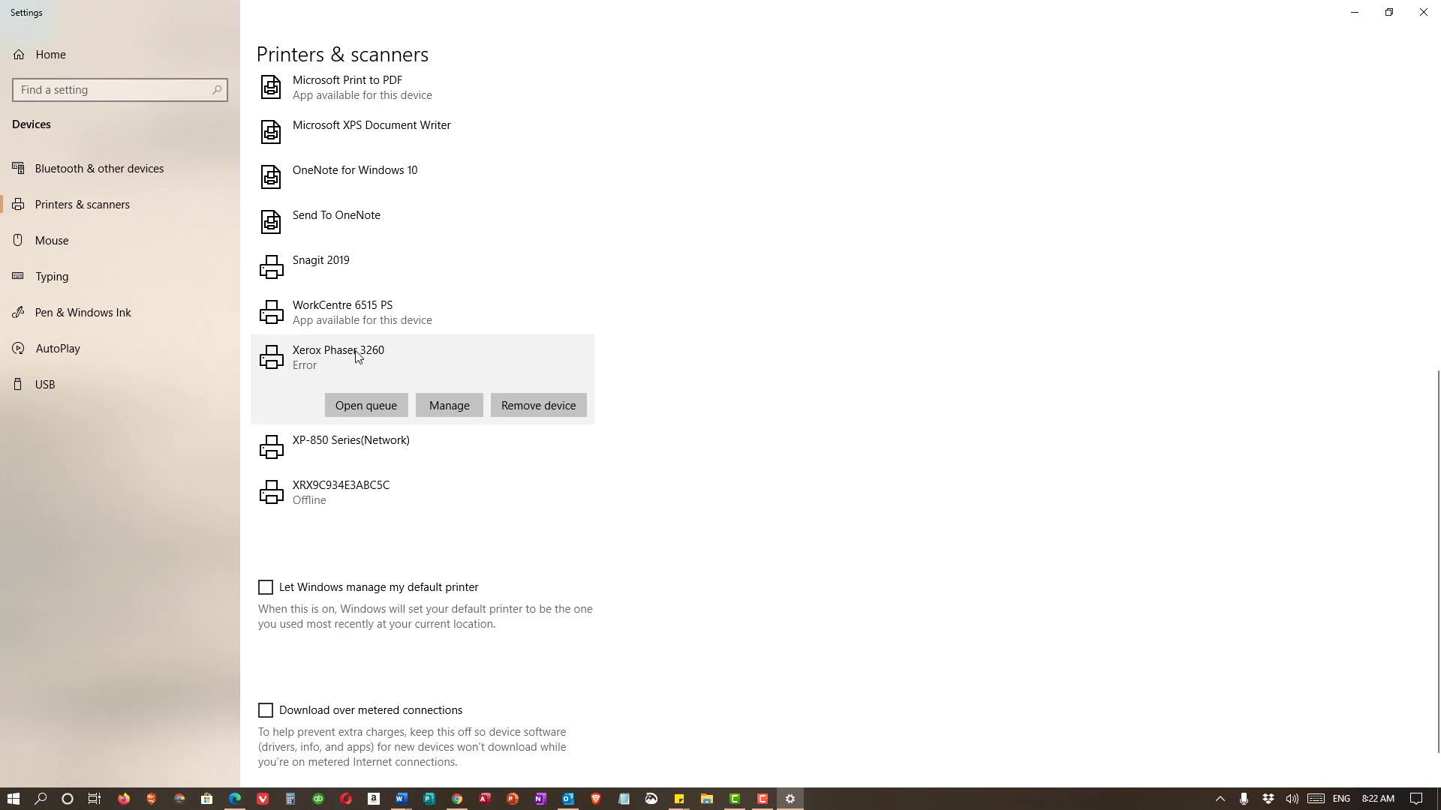
{"action": "left_click", "coordinate": [357, 408]}
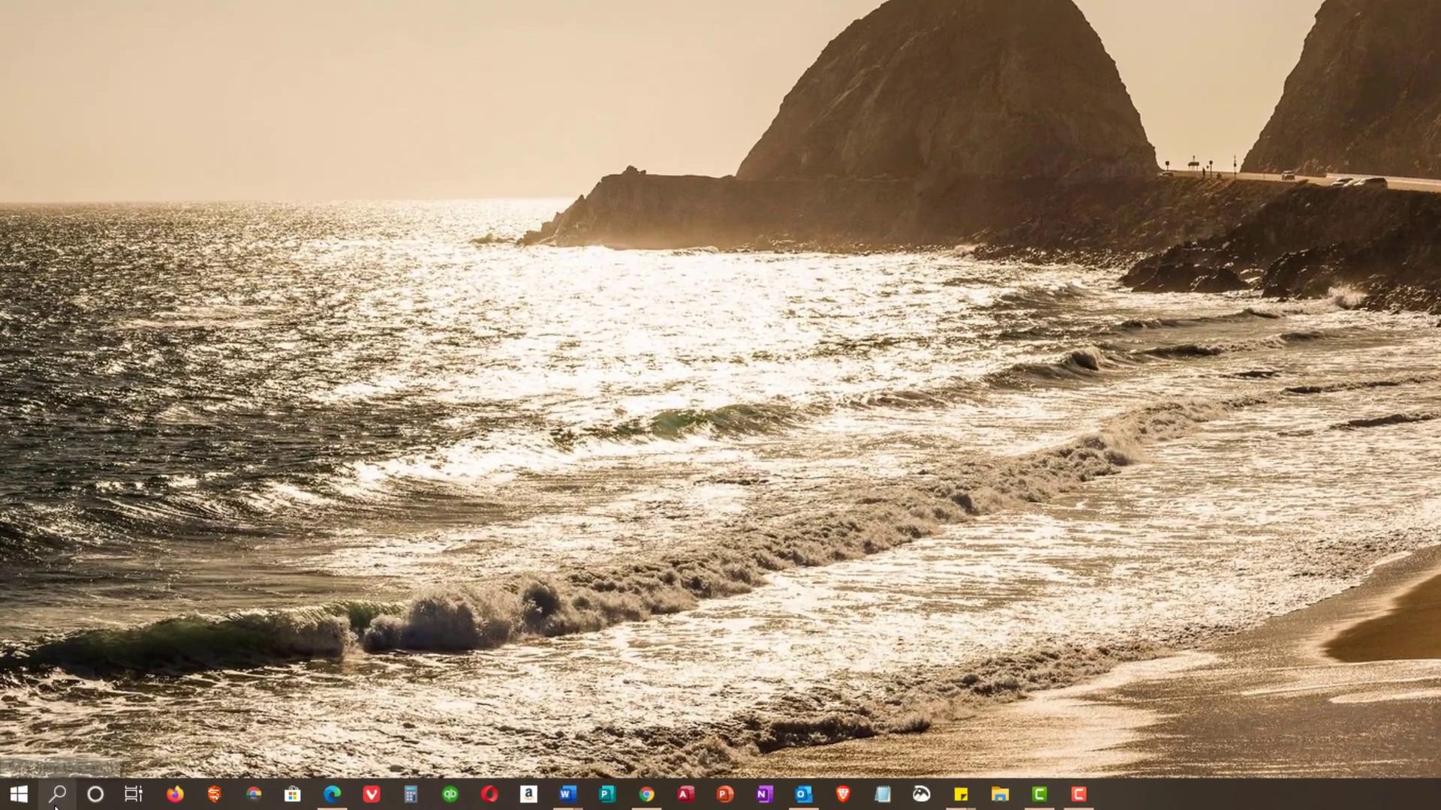
Step: Launch Control Panel from a 'control' search and keep All Control Panel Items in Small icons view
{"action": "left_click", "coordinate": [55, 796]}
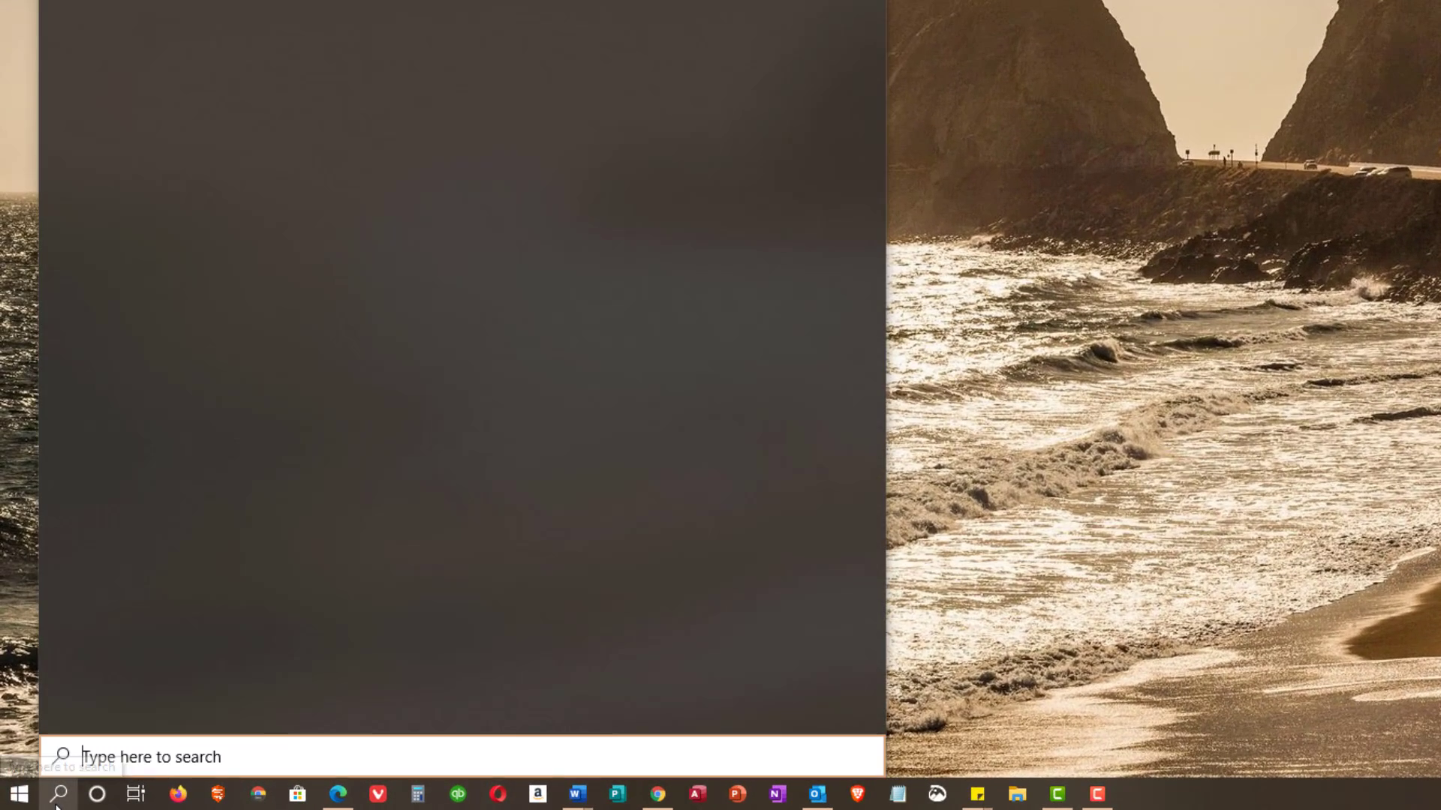
{"action": "type", "text": "control"}
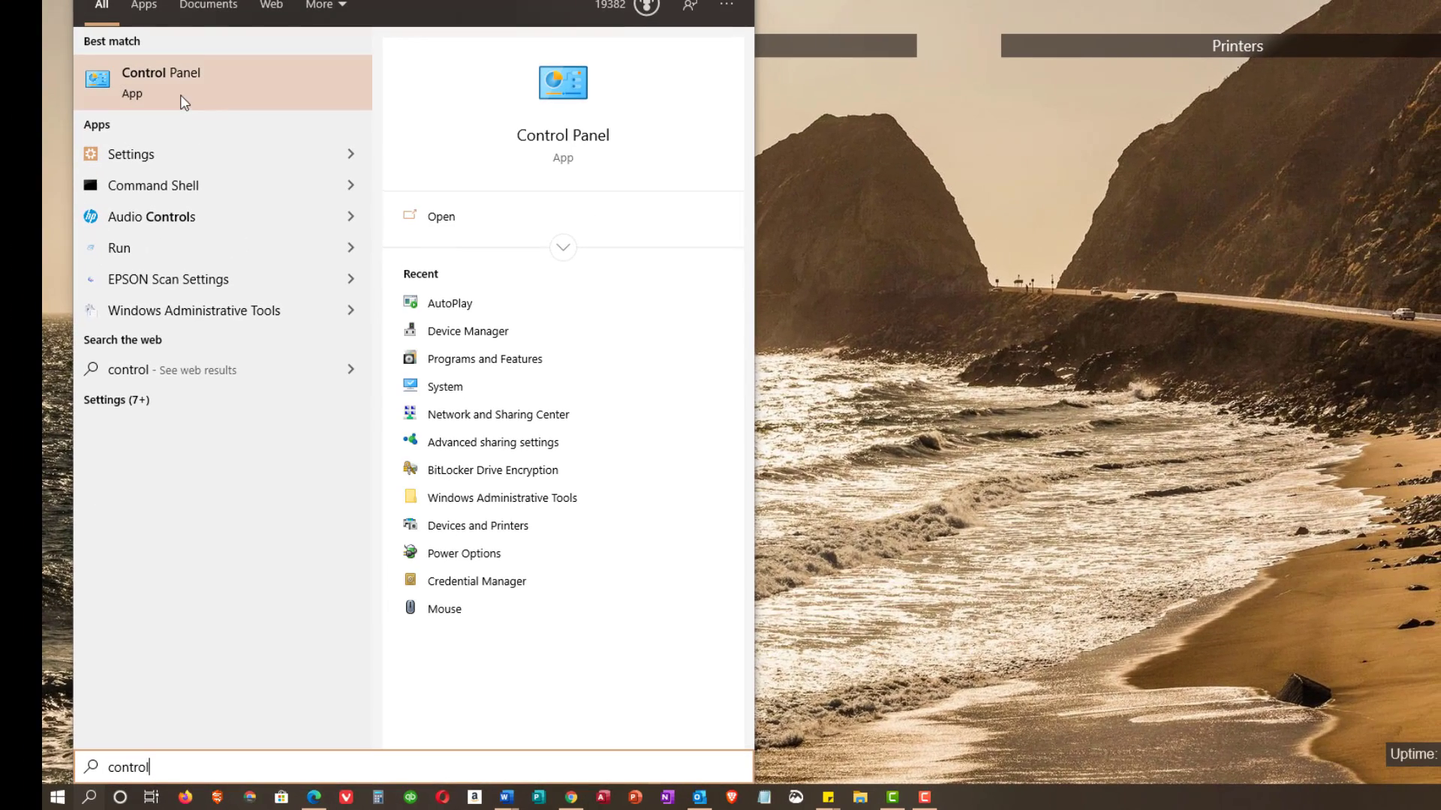
{"action": "left_click", "coordinate": [175, 85]}
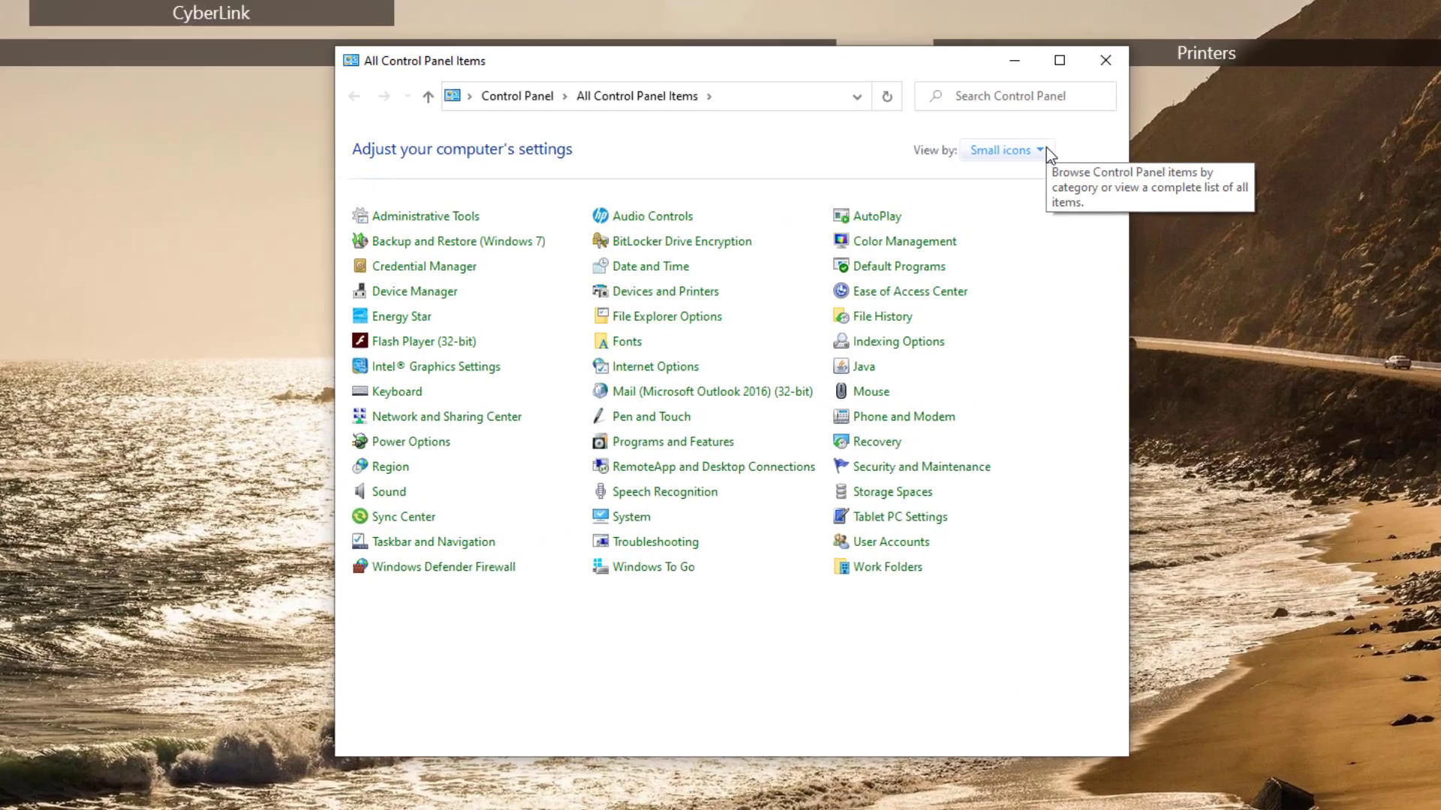
{"action": "left_click", "coordinate": [1044, 150]}
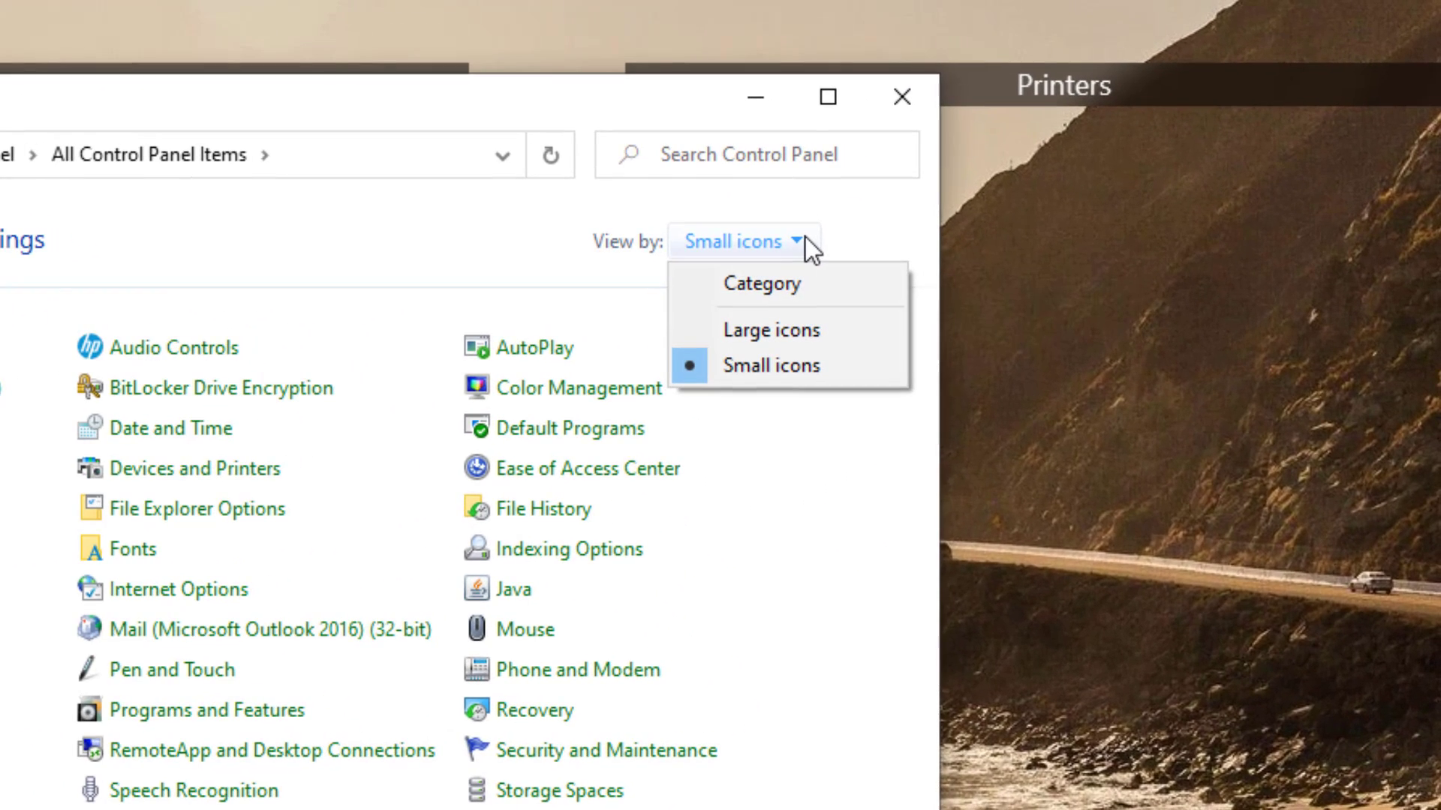
{"action": "left_click", "coordinate": [804, 238]}
{"action": "left_click", "coordinate": [805, 237]}
{"action": "left_click", "coordinate": [465, 261]}
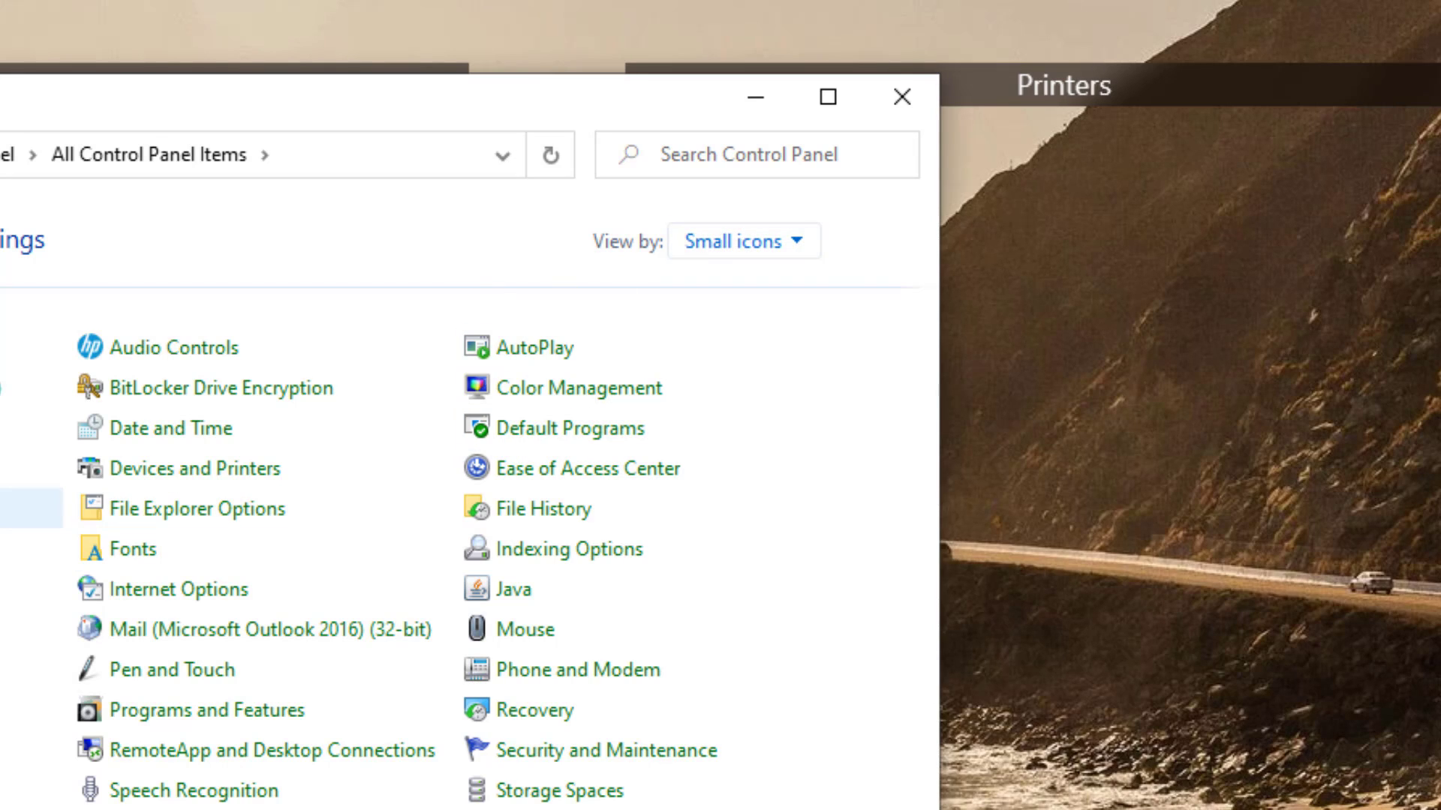
Step: Go to Devices and Printers and open the Xerox Phaser 3260's print queue
{"action": "left_click", "coordinate": [218, 484]}
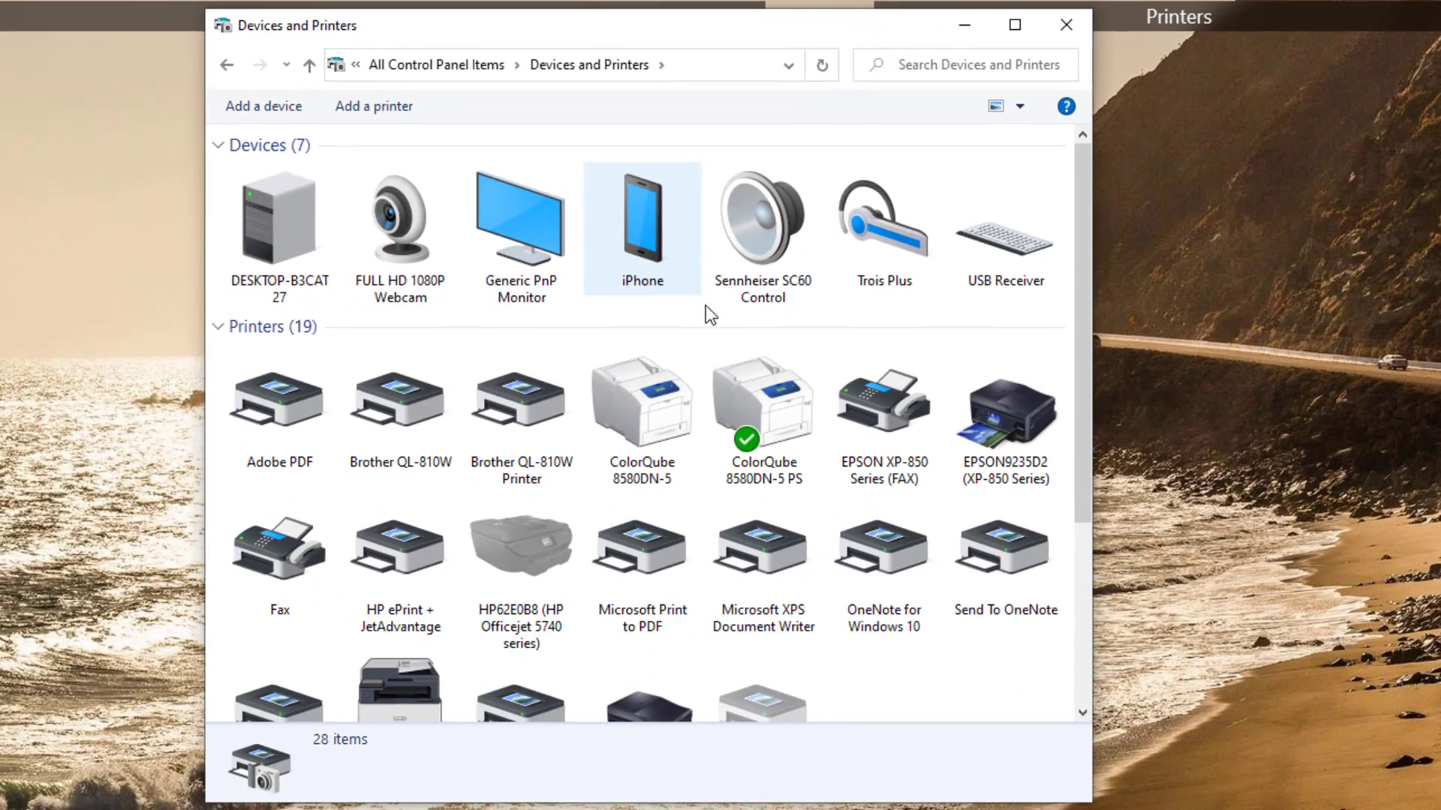
{"action": "scroll", "coordinate": [845, 389], "scroll_direction": "down", "scroll_amount": 3}
{"action": "left_click", "coordinate": [533, 427]}
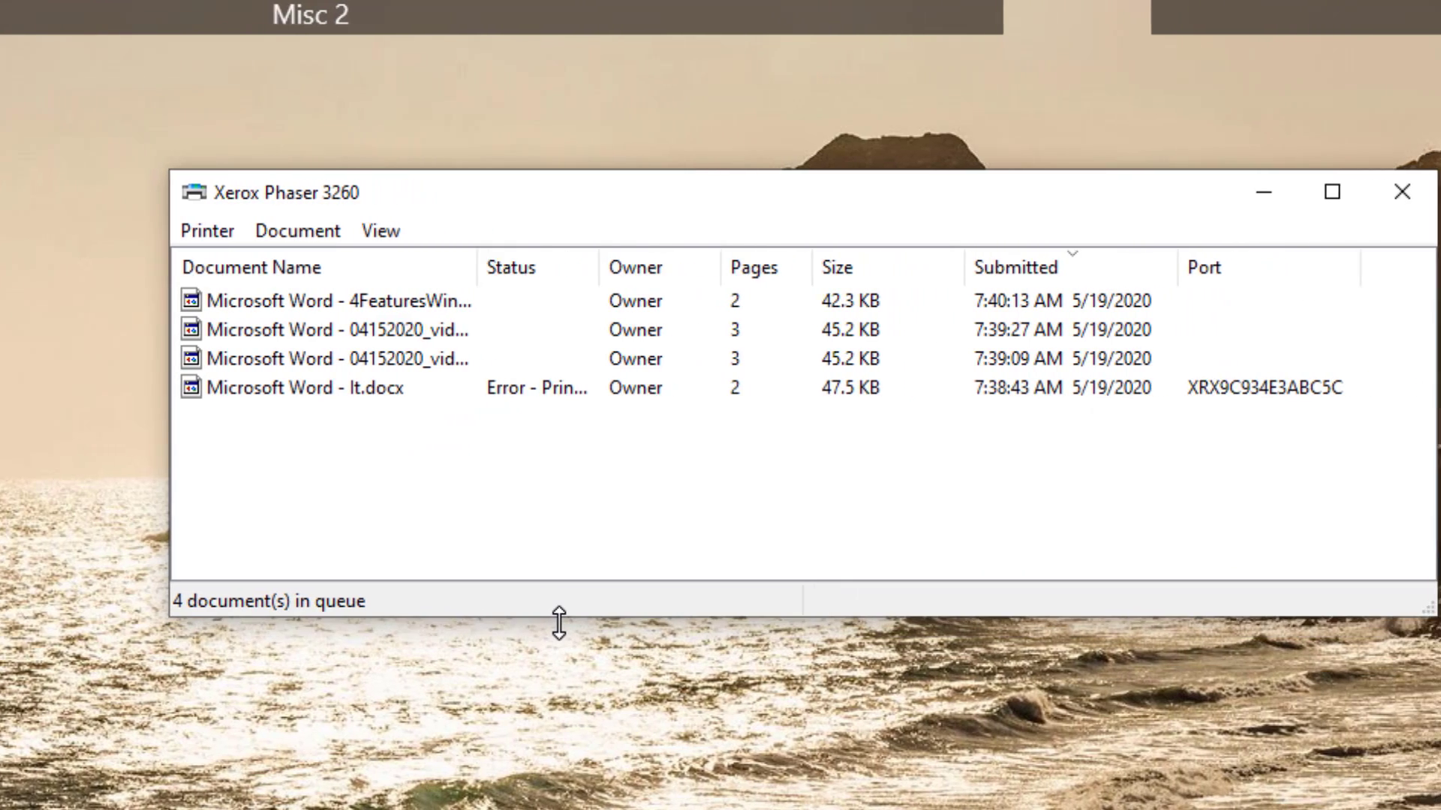
Step: Start Printer > Cancel All Documents, then decline the confirmation for now
{"action": "left_click", "coordinate": [193, 232]}
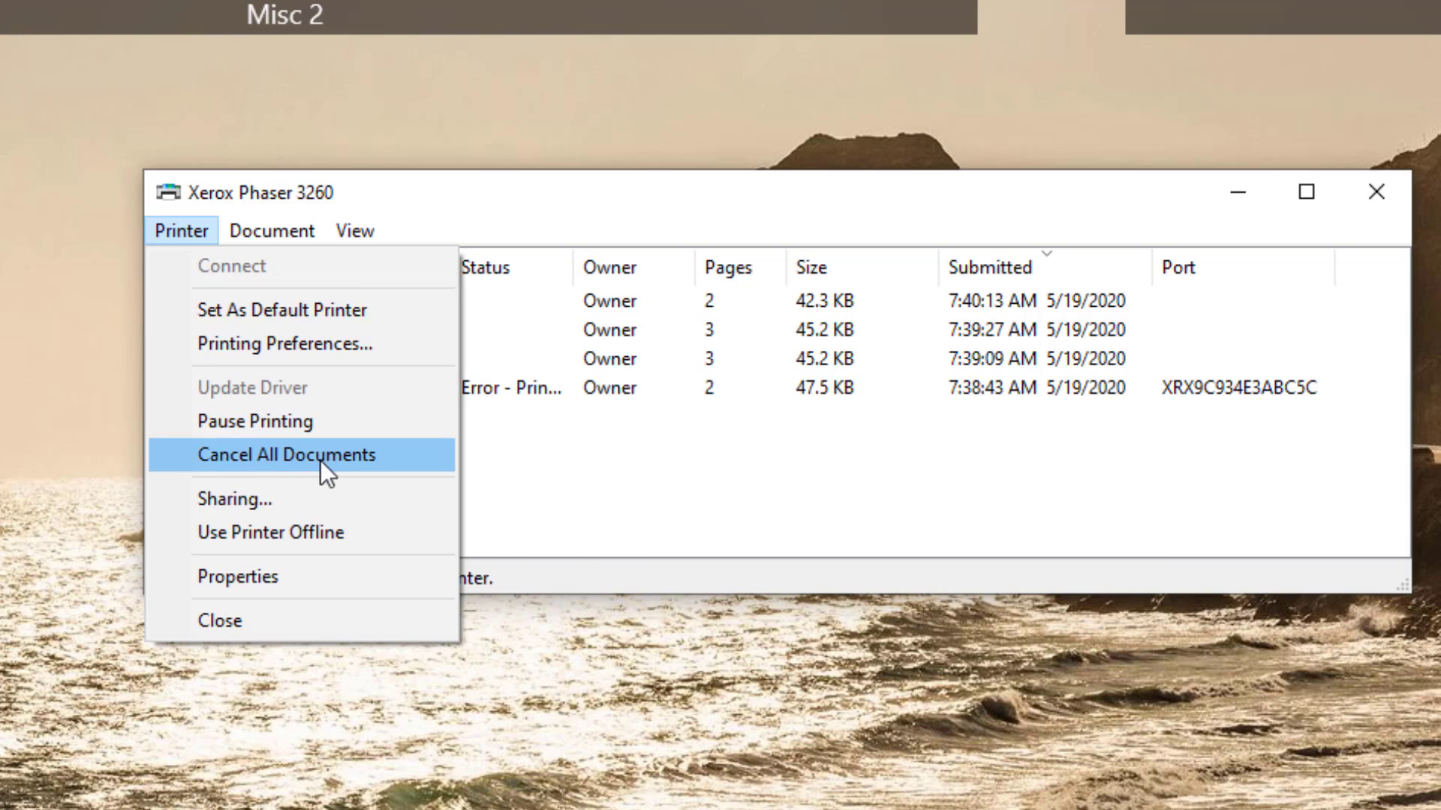
{"action": "left_click", "coordinate": [370, 453]}
{"action": "left_click", "coordinate": [1043, 544]}
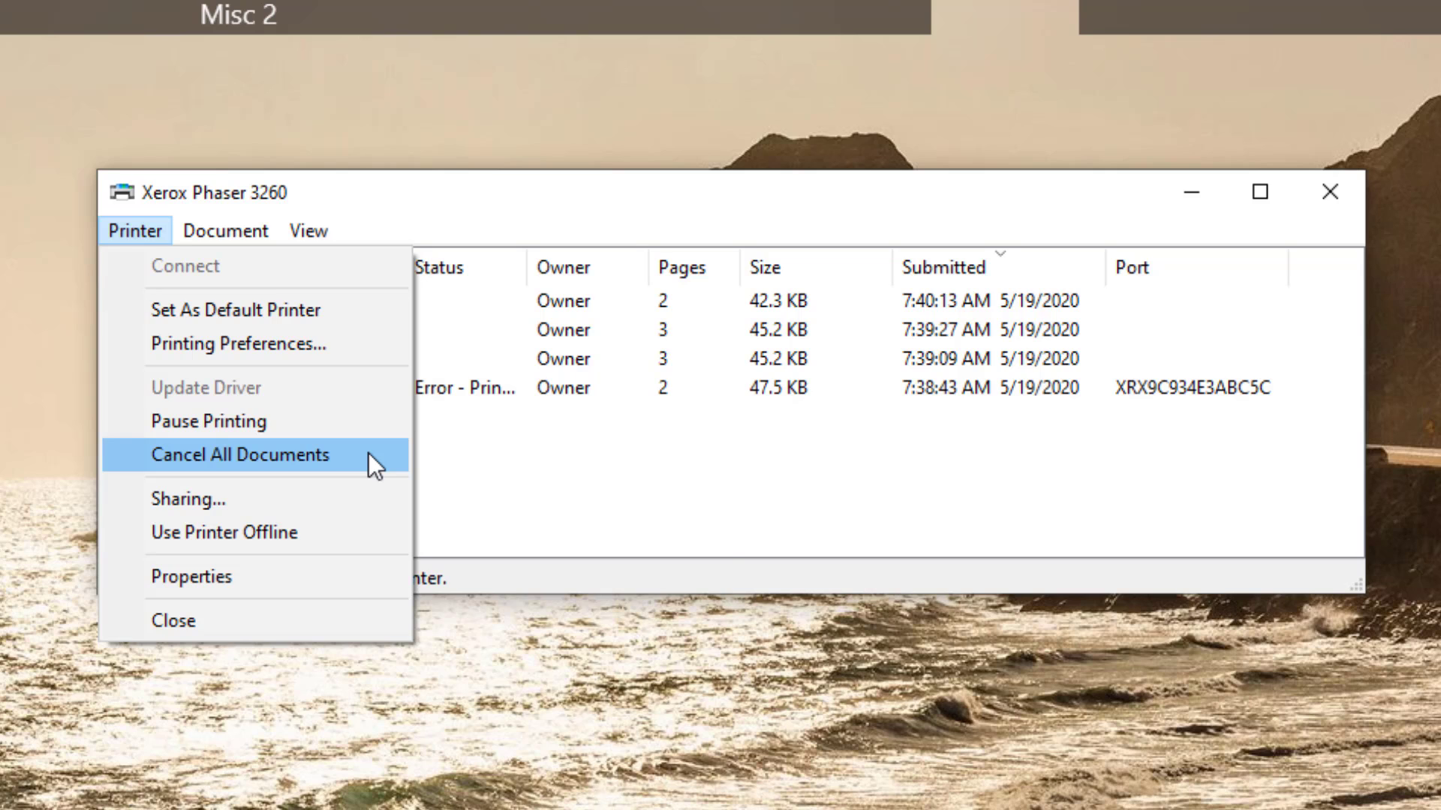
Step: Cancel the newest Word job, then request cancelling all three remaining documents
{"action": "left_click", "coordinate": [399, 309]}
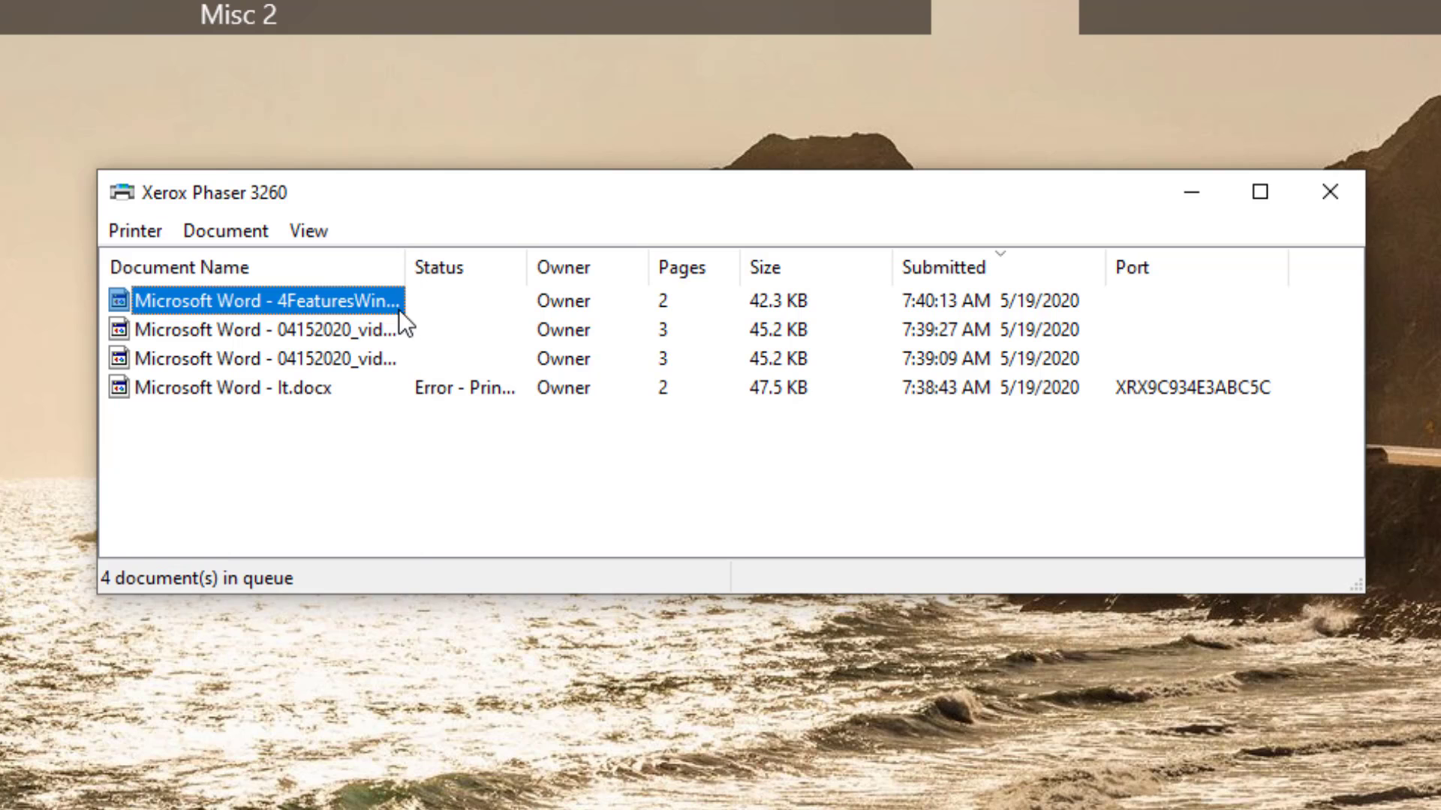
{"action": "left_click", "coordinate": [201, 237]}
{"action": "left_click", "coordinate": [259, 378]}
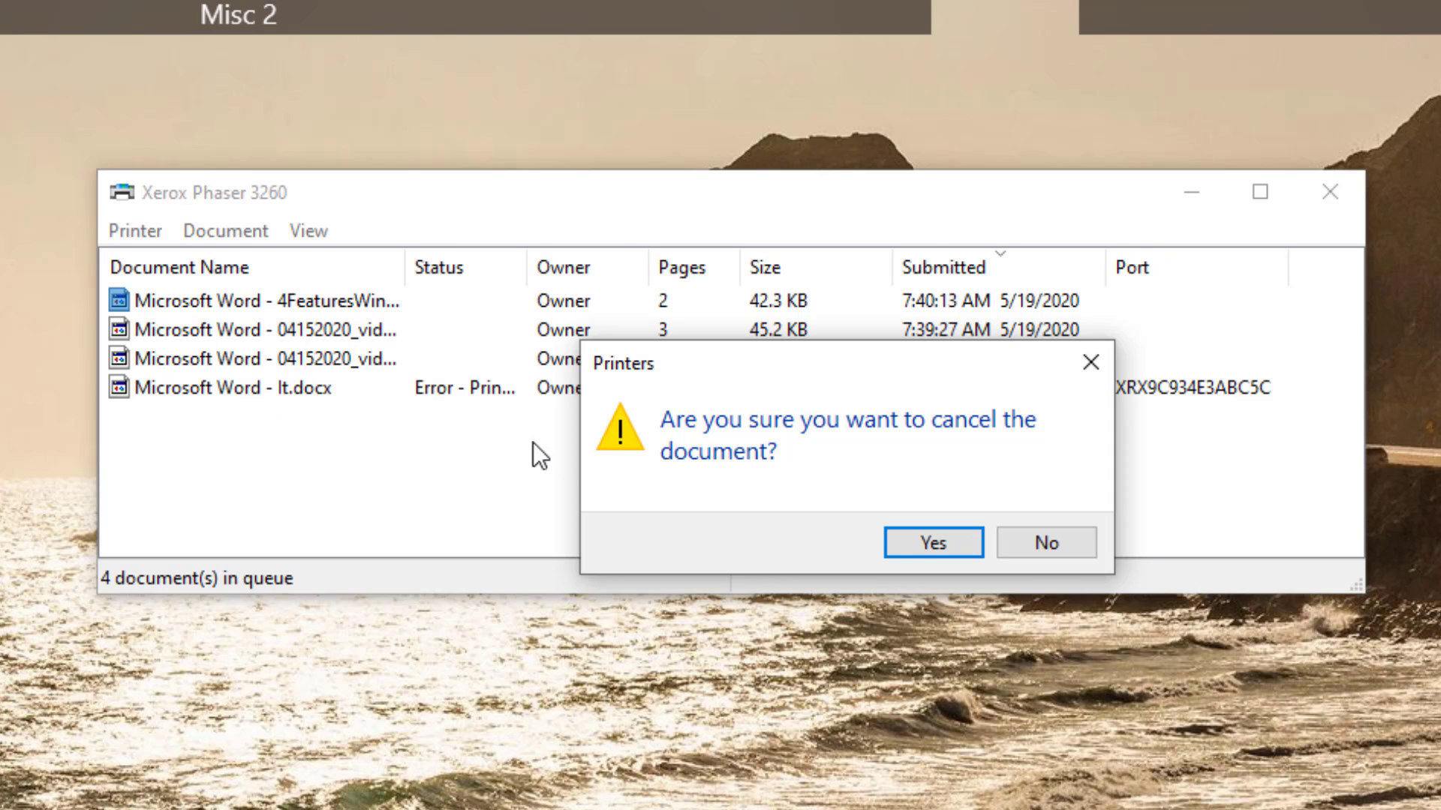
{"action": "left_click", "coordinate": [915, 546]}
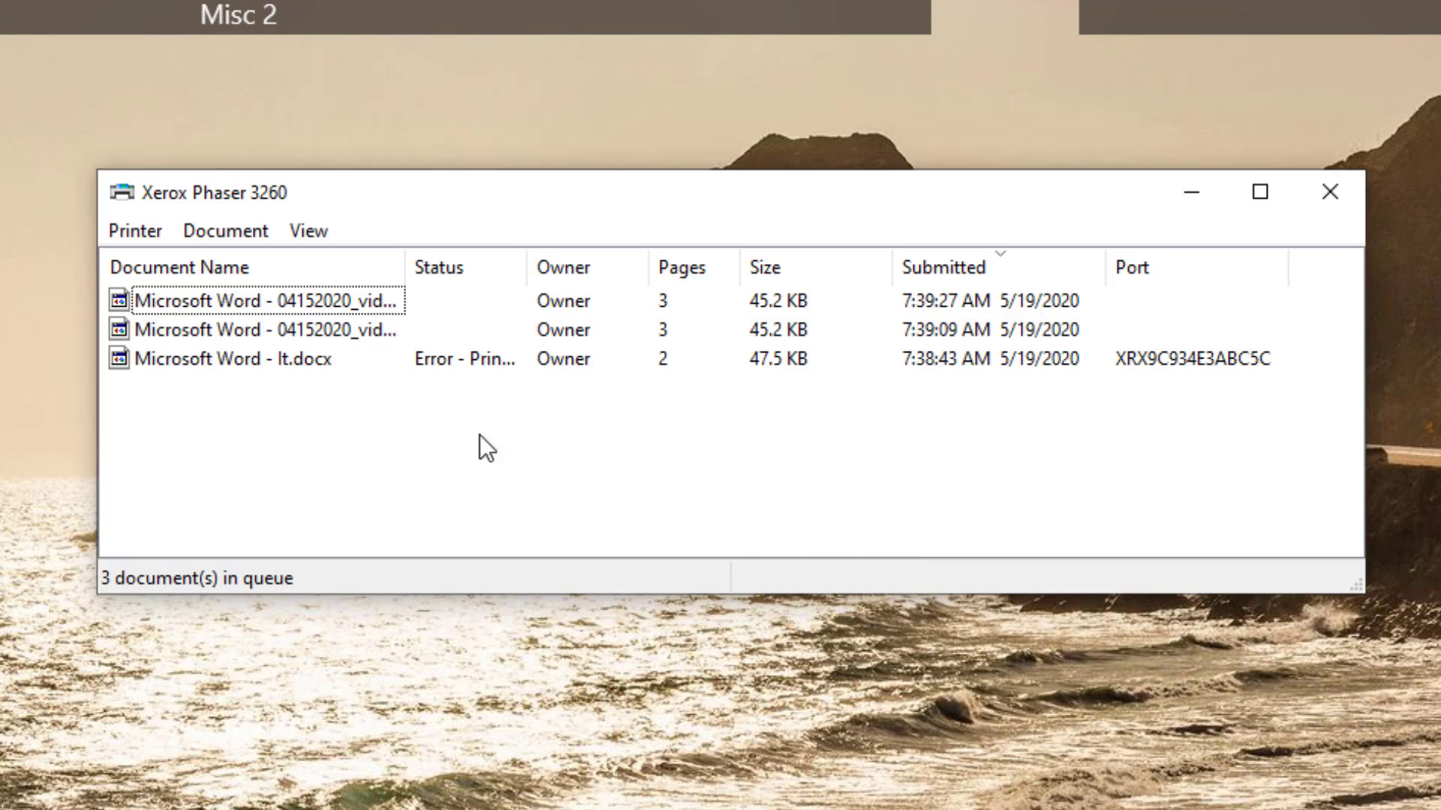
{"action": "left_click", "coordinate": [156, 232]}
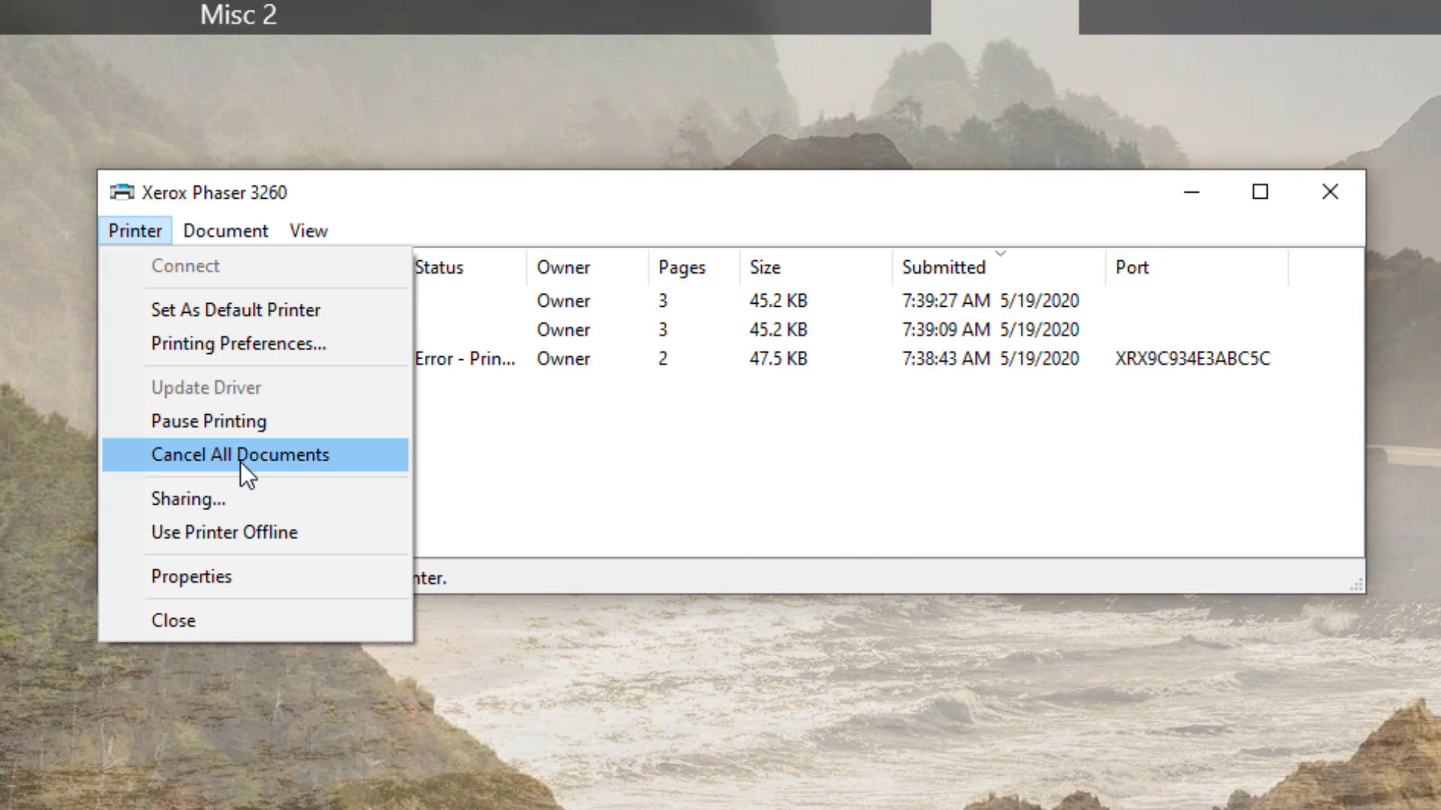
{"action": "left_click", "coordinate": [241, 454]}
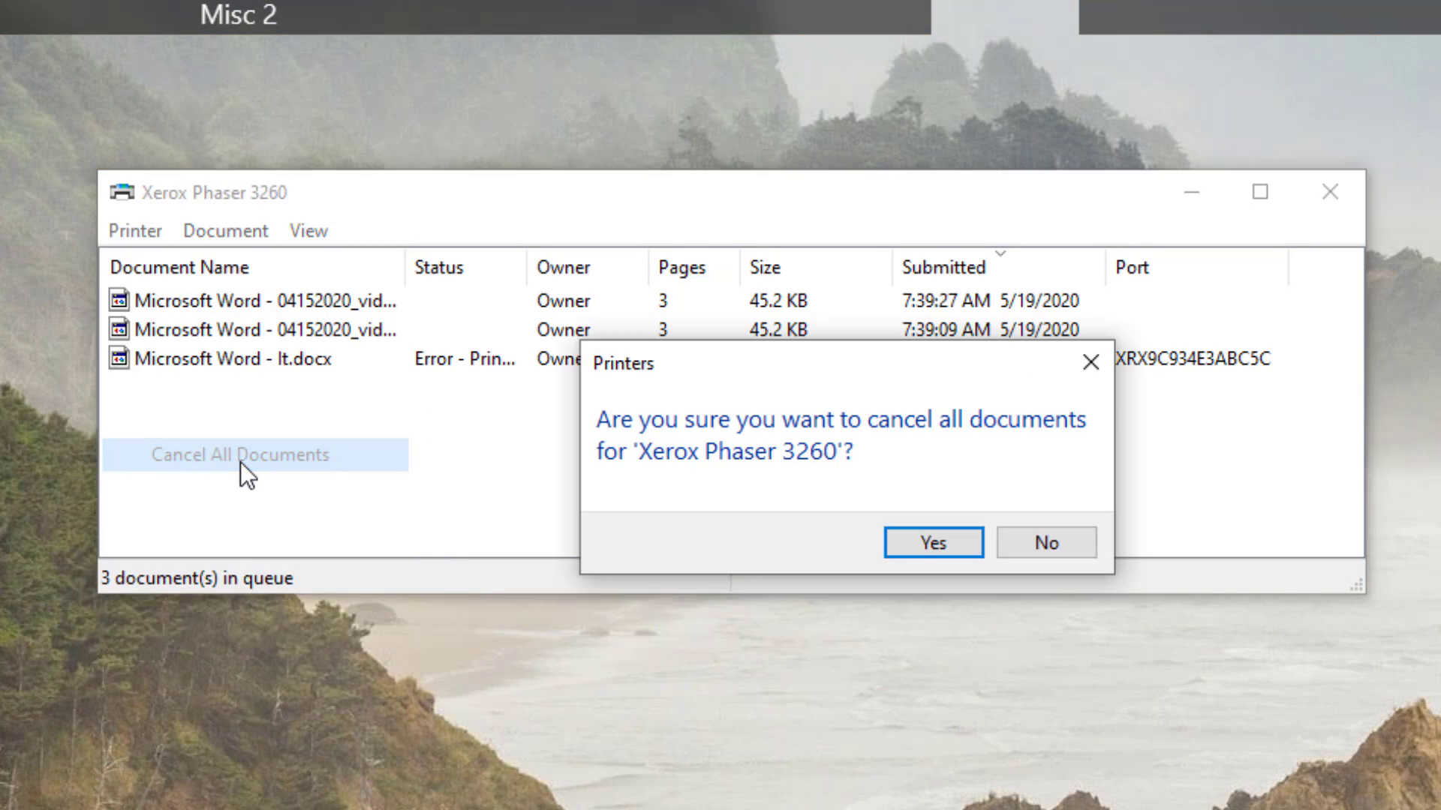
Step: Confirm Yes to cancel all remaining documents in the Xerox Phaser 3260 queue
{"action": "left_click", "coordinate": [940, 548]}
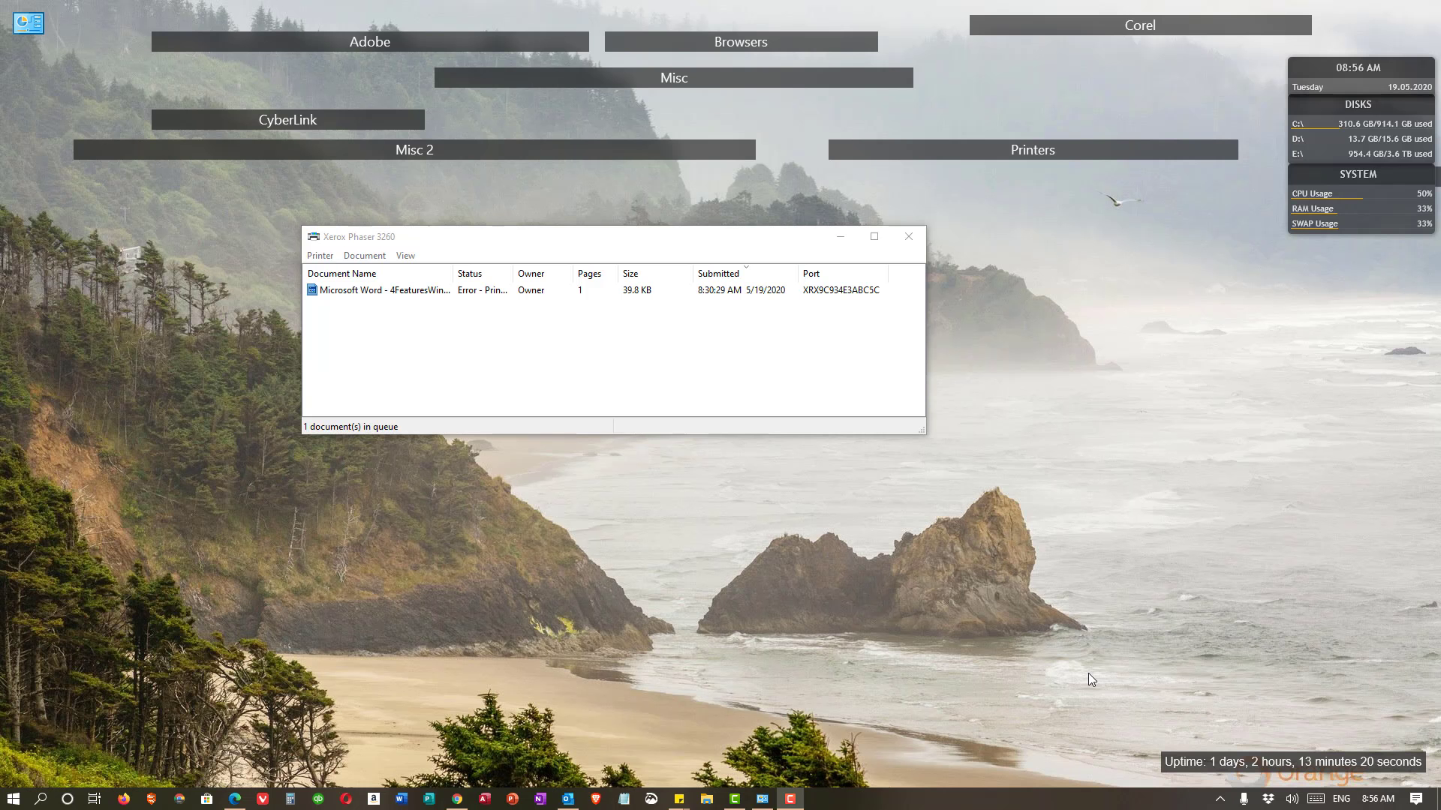
Step: Launch the Services console from a 'services' search and scroll down to Print Spooler
{"action": "left_click", "coordinate": [42, 799]}
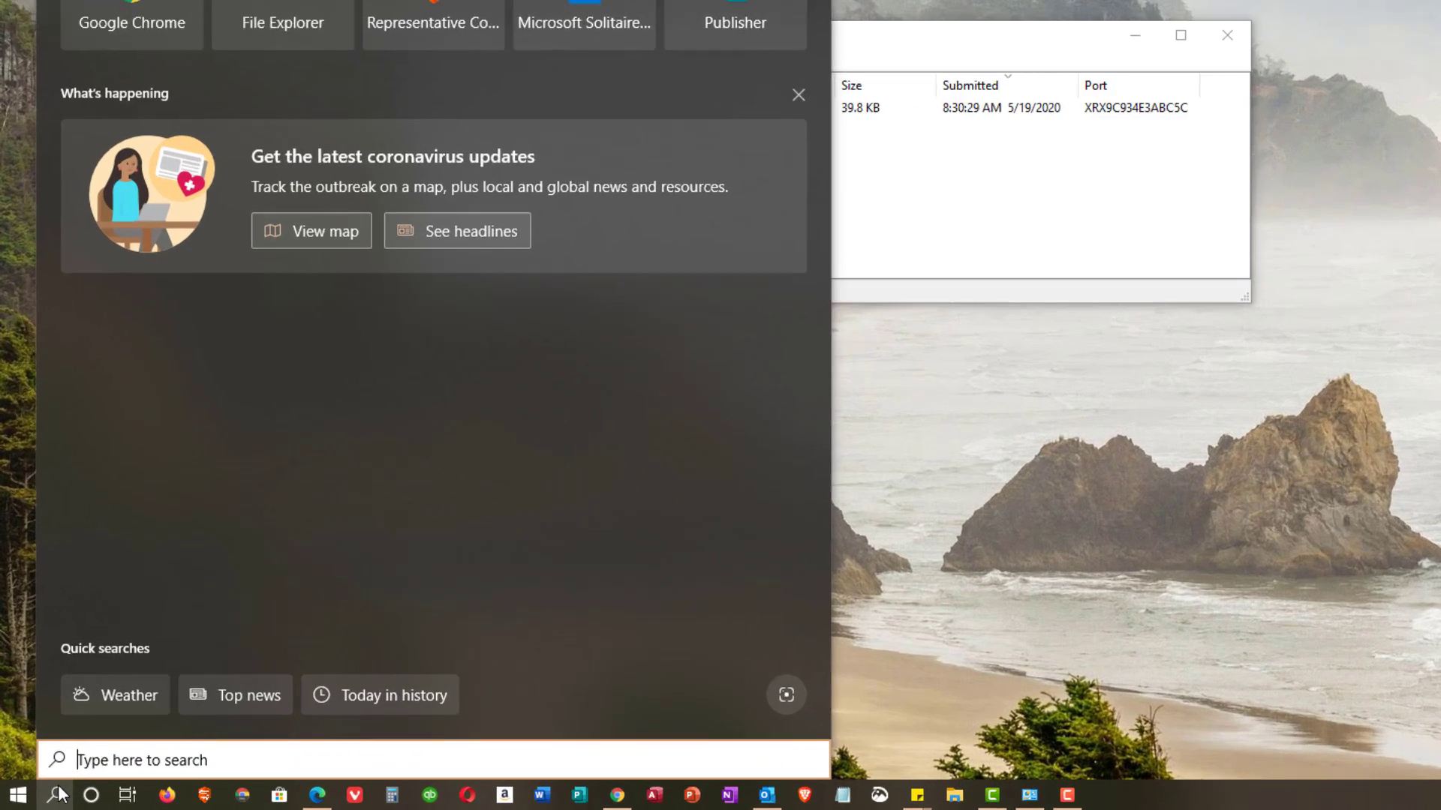
{"action": "type", "text": "services"}
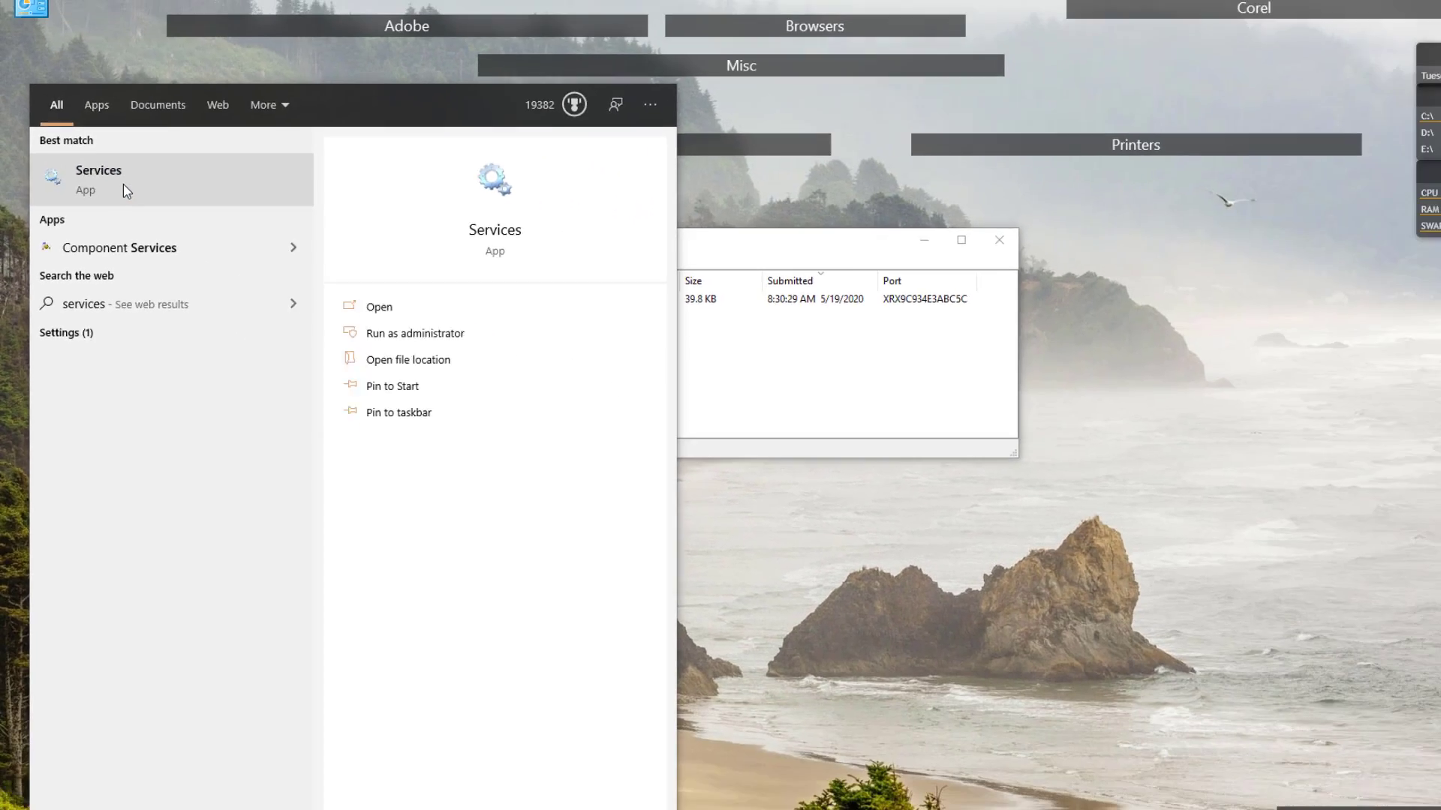
{"action": "left_click", "coordinate": [124, 185]}
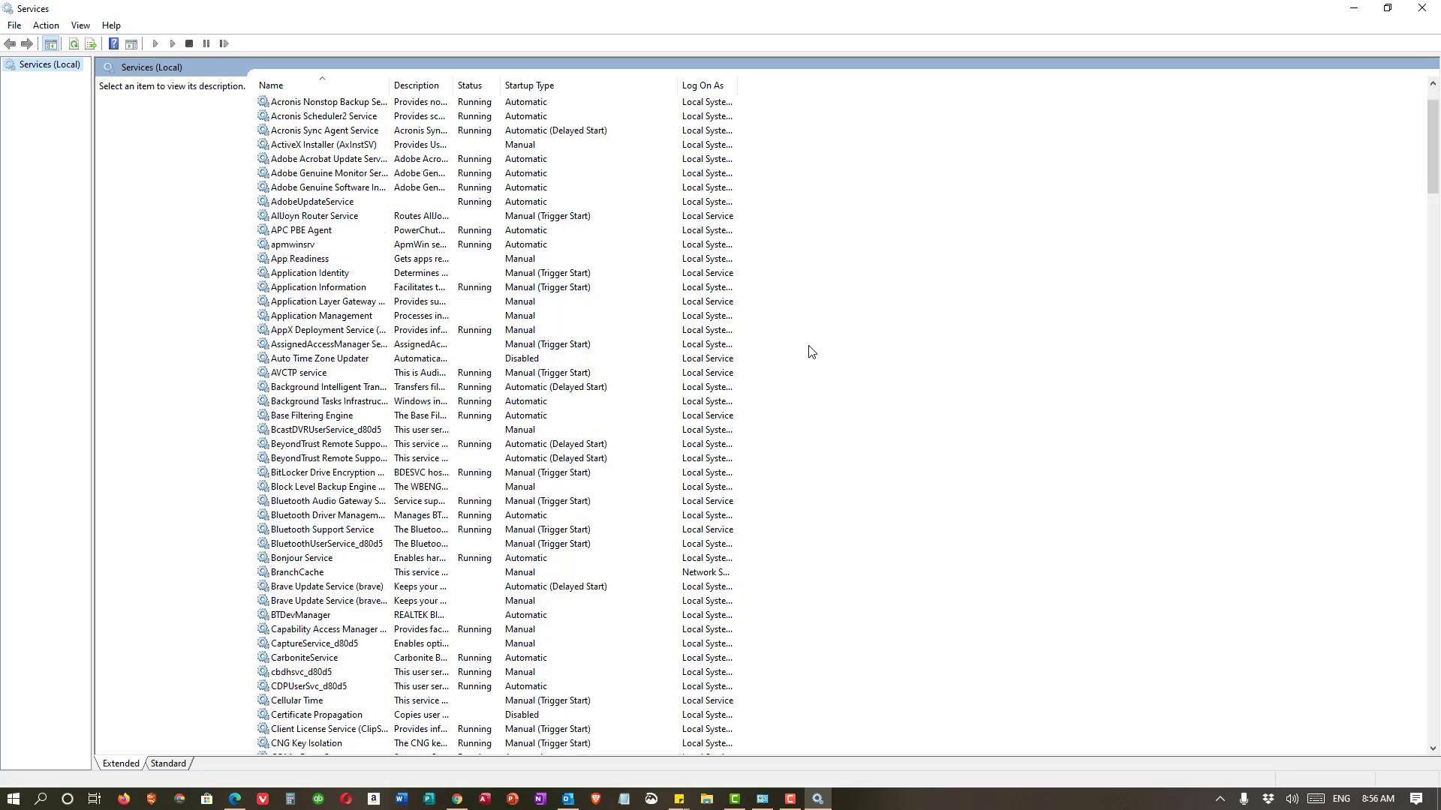
{"action": "scroll", "coordinate": [810, 351], "scroll_direction": "down", "scroll_amount": 13}
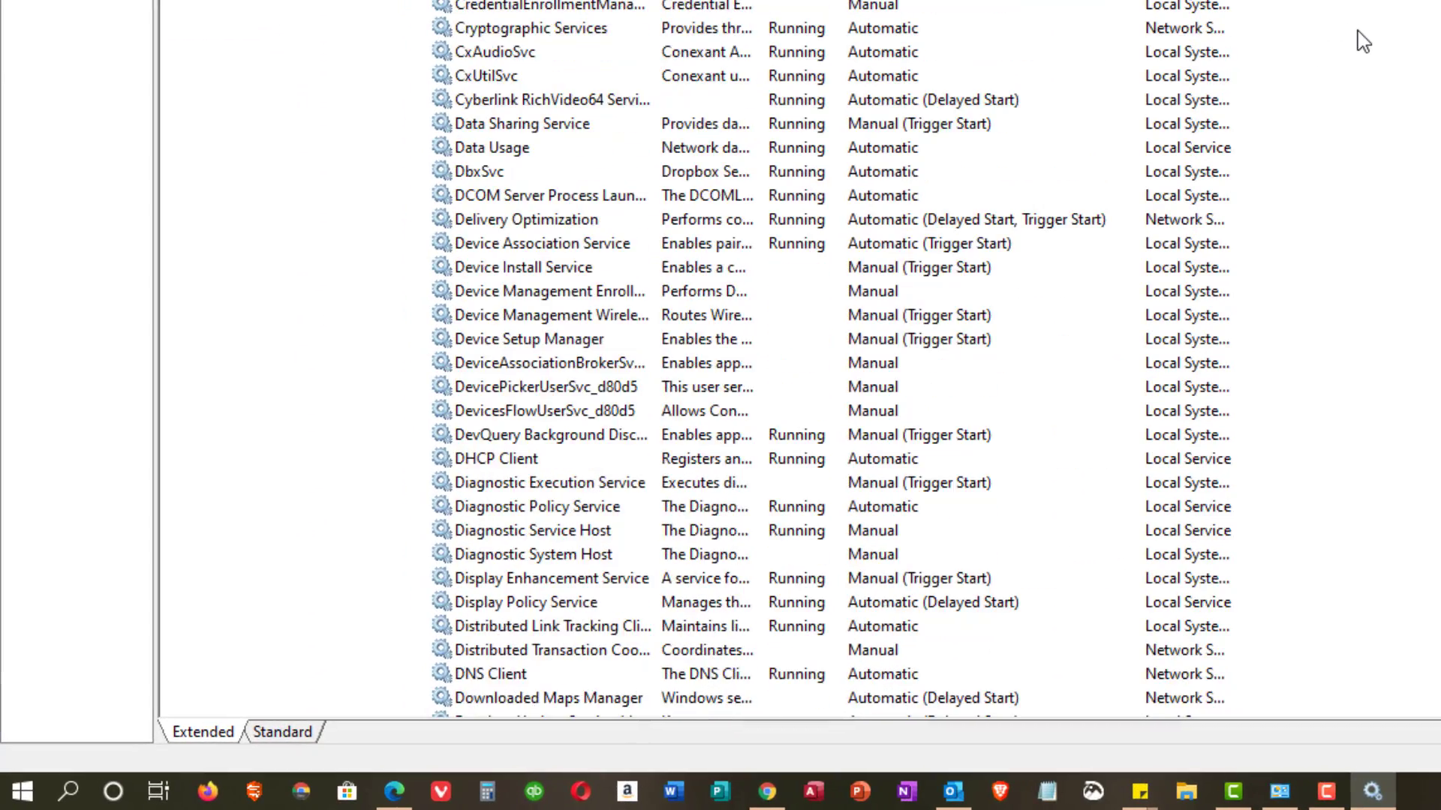
{"action": "scroll", "coordinate": [1362, 41], "scroll_direction": "down", "scroll_amount": 18}
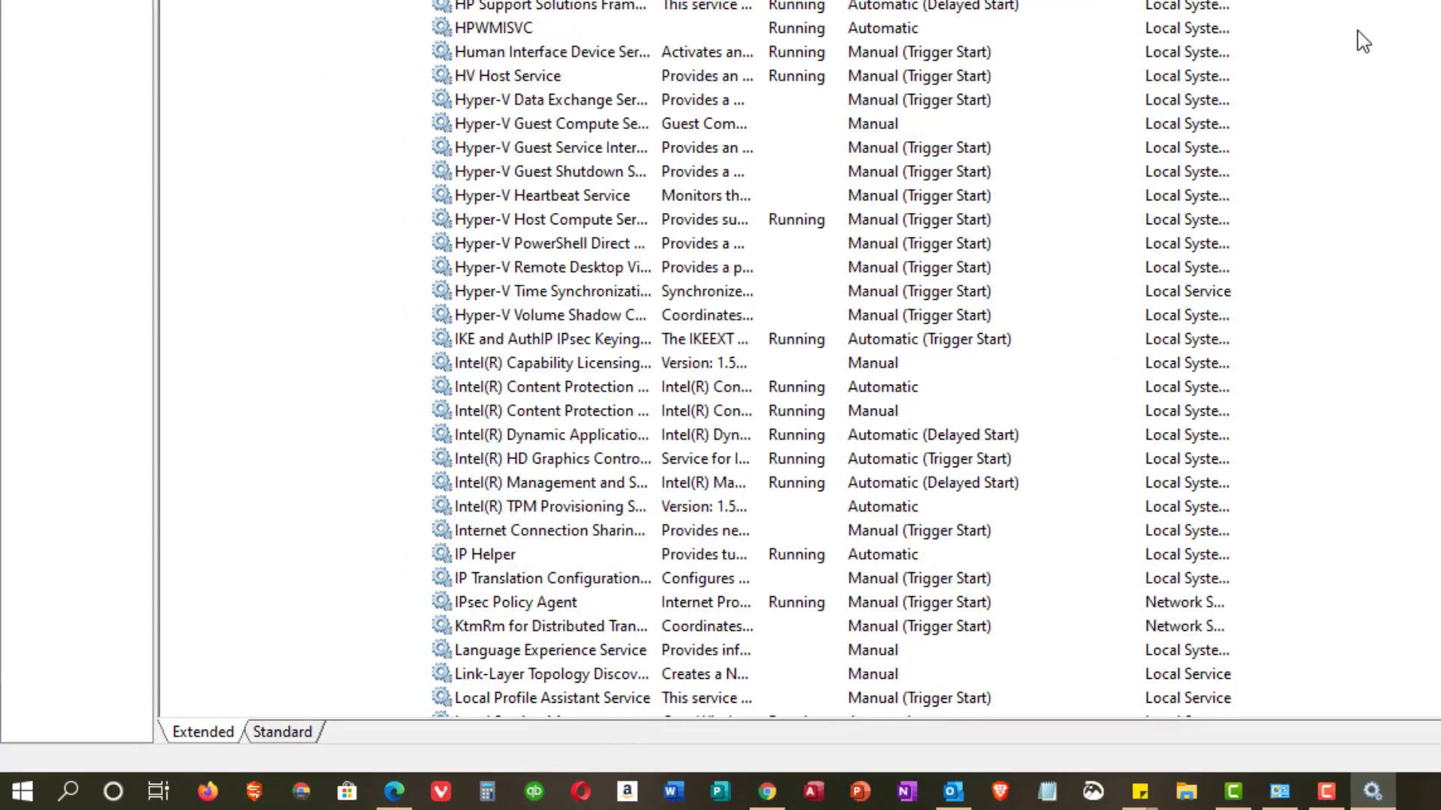
{"action": "scroll", "coordinate": [1362, 41], "scroll_direction": "down", "scroll_amount": 19}
{"action": "scroll", "coordinate": [1388, 26], "scroll_direction": "down", "scroll_amount": 3}
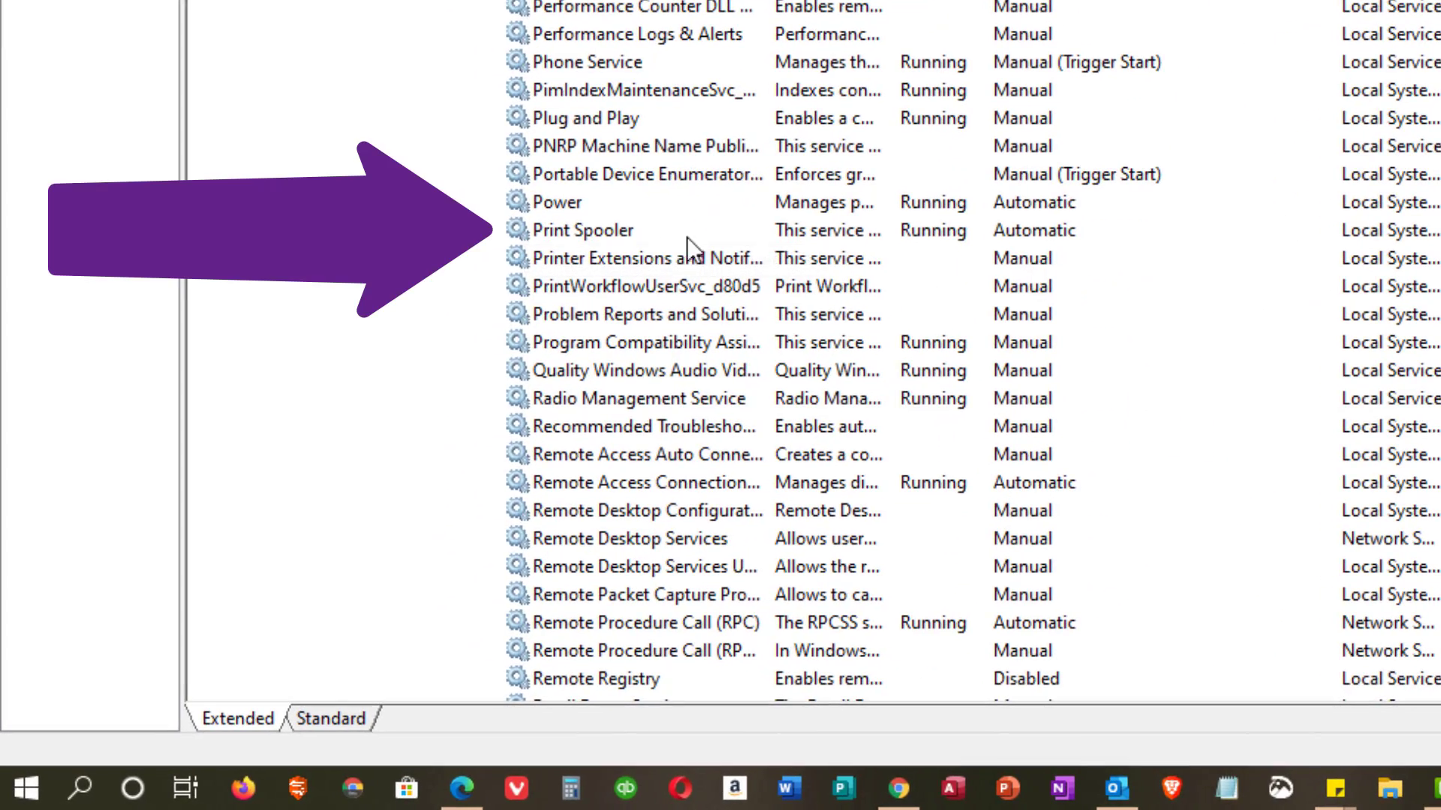